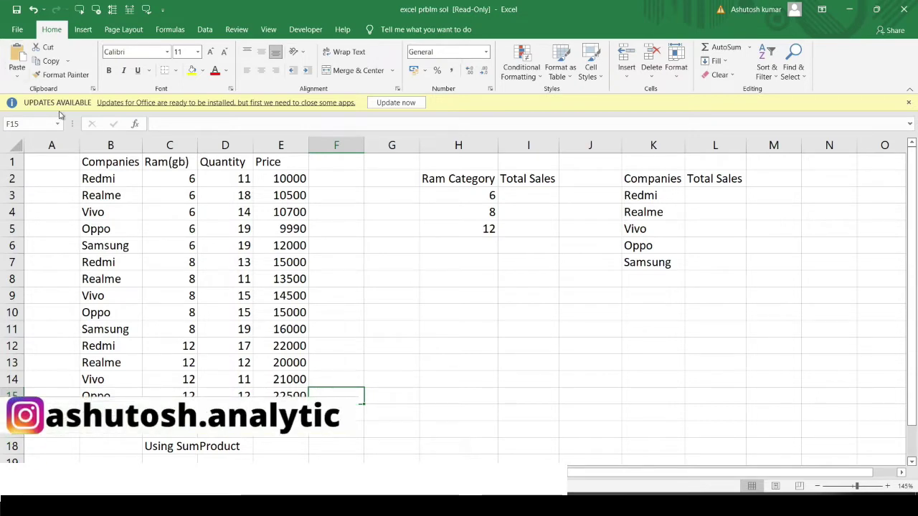
Point out the Companies, Ram(gb) and Quantity columns and their values in the phone sales table
{"action": "left_click", "coordinate": [102, 145]}
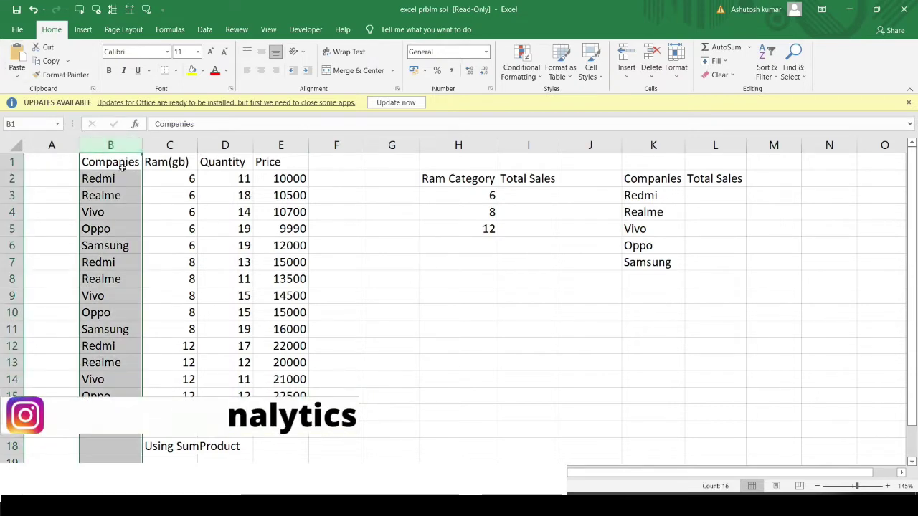
{"action": "left_click", "coordinate": [167, 145]}
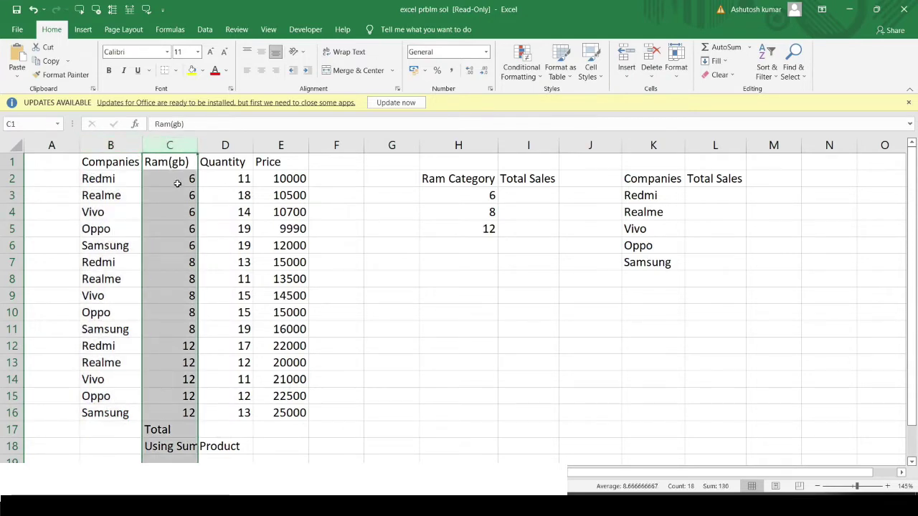
{"action": "left_click", "coordinate": [127, 186]}
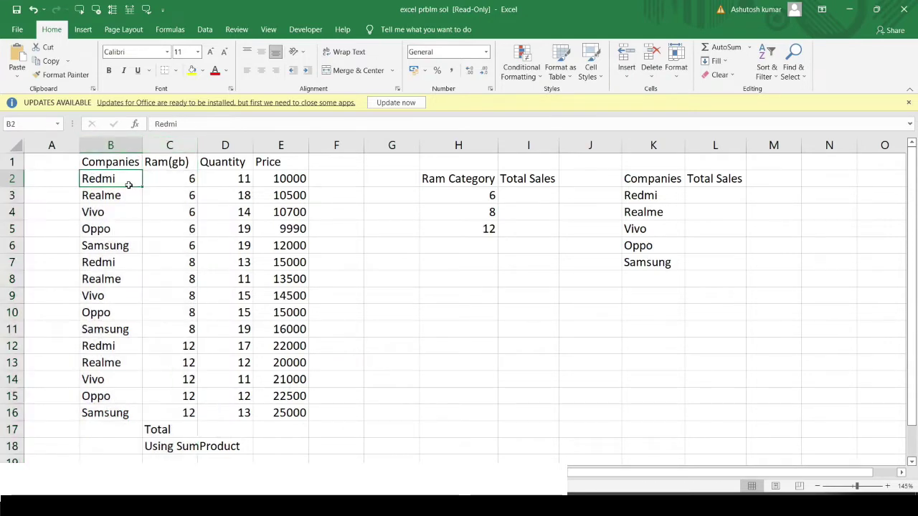
{"action": "left_click", "coordinate": [147, 184]}
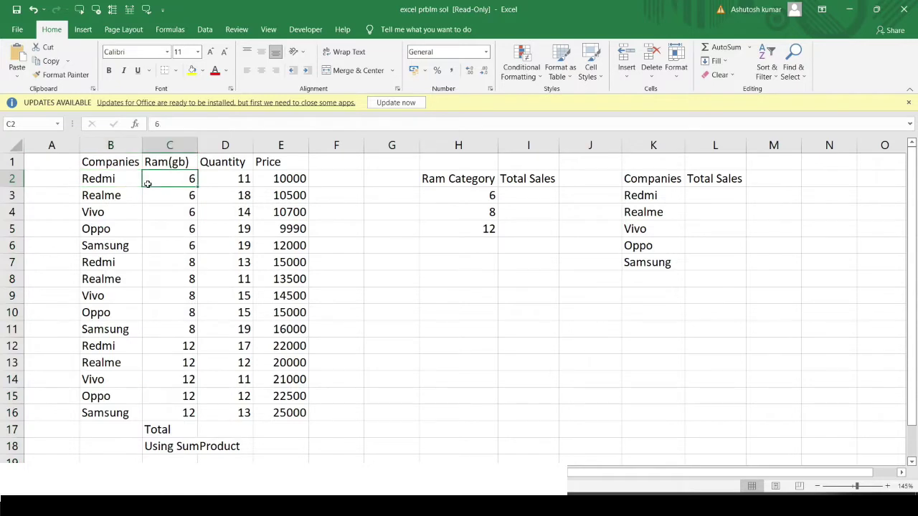
{"action": "left_click_drag", "start_coordinate": [176, 180], "coordinate": [179, 229]}
{"action": "left_click_drag", "start_coordinate": [185, 276], "coordinate": [188, 413]}
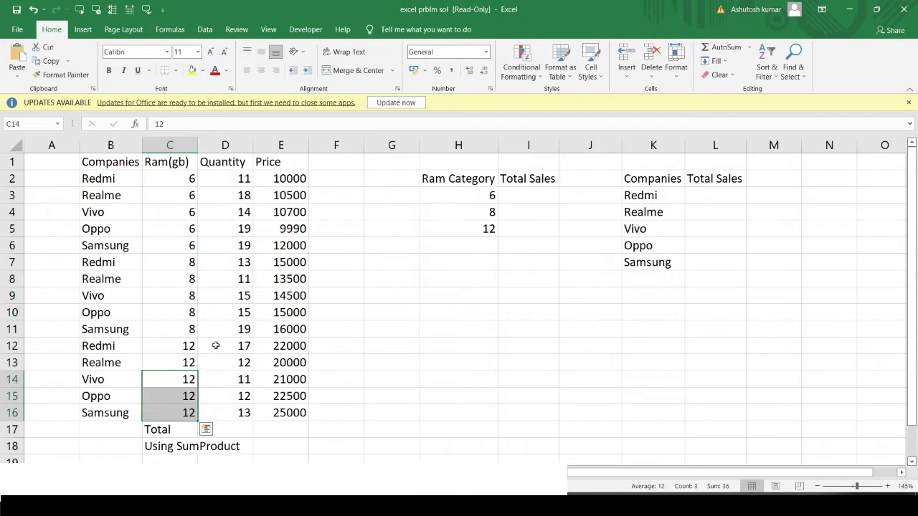
{"action": "left_click", "coordinate": [240, 181]}
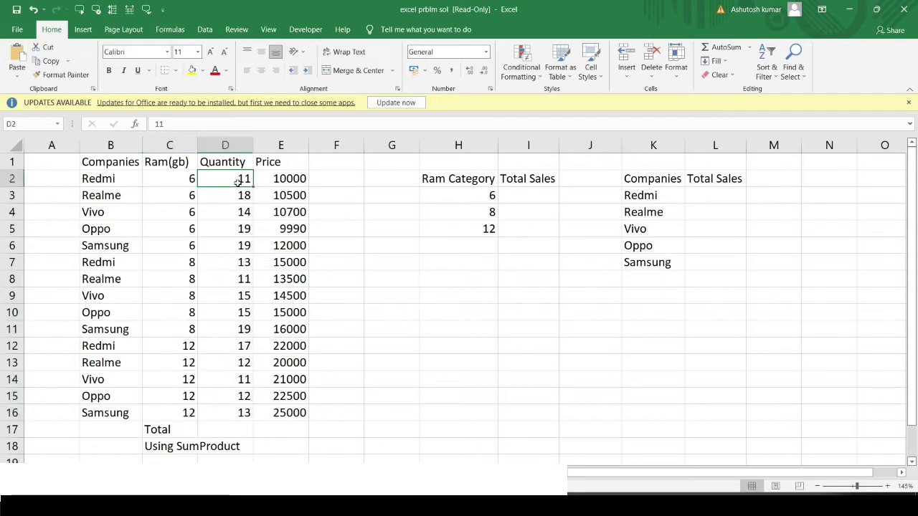
{"action": "left_click", "coordinate": [231, 146]}
{"action": "left_click_drag", "start_coordinate": [241, 180], "coordinate": [235, 233]}
Point out the Price column values and the Ram Category list H2:H5
{"action": "left_click", "coordinate": [287, 145]}
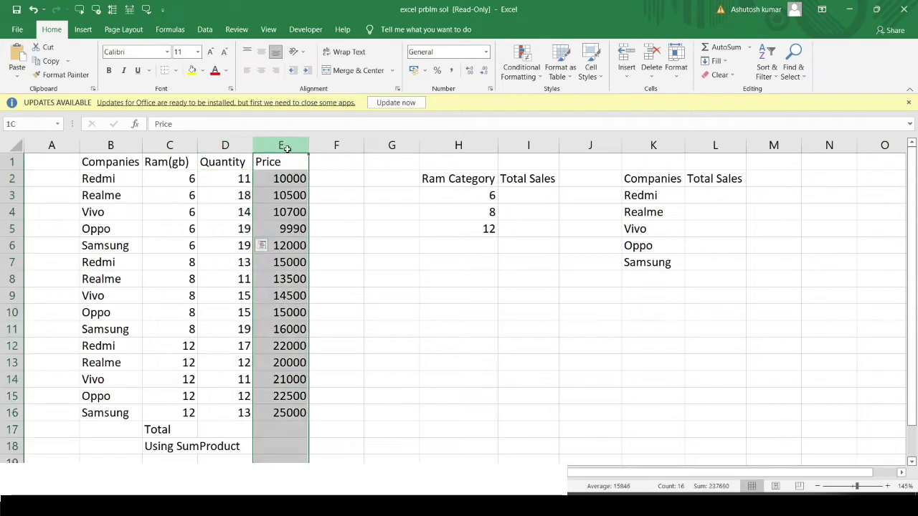
{"action": "left_click", "coordinate": [289, 179]}
{"action": "left_click_drag", "start_coordinate": [289, 179], "coordinate": [276, 254]}
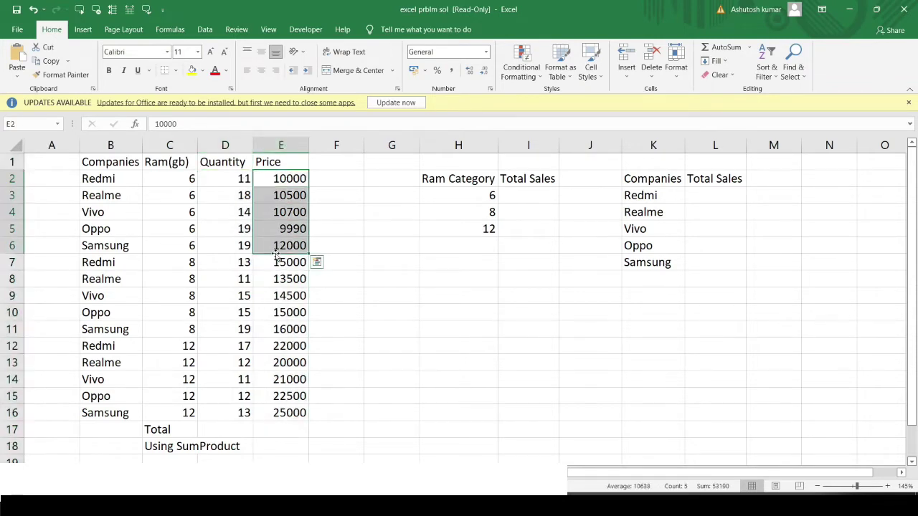
{"action": "left_click", "coordinate": [205, 213]}
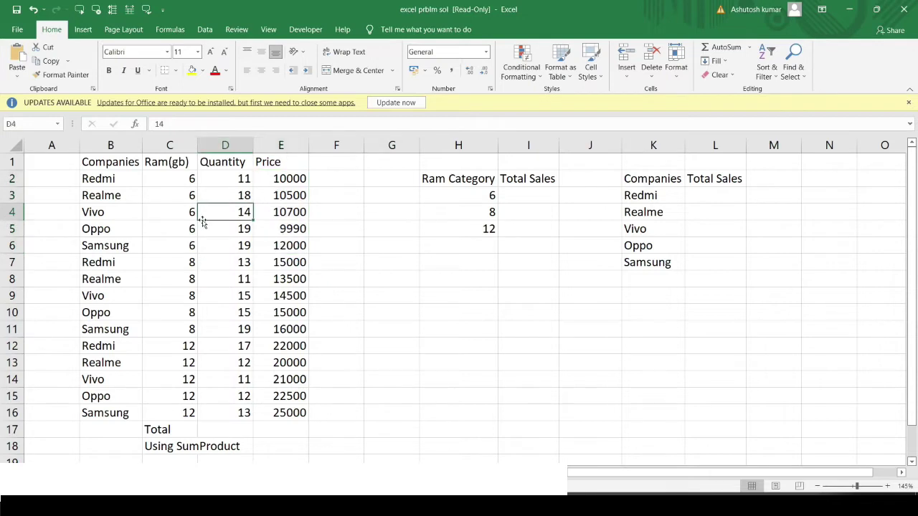
{"action": "left_click", "coordinate": [466, 176]}
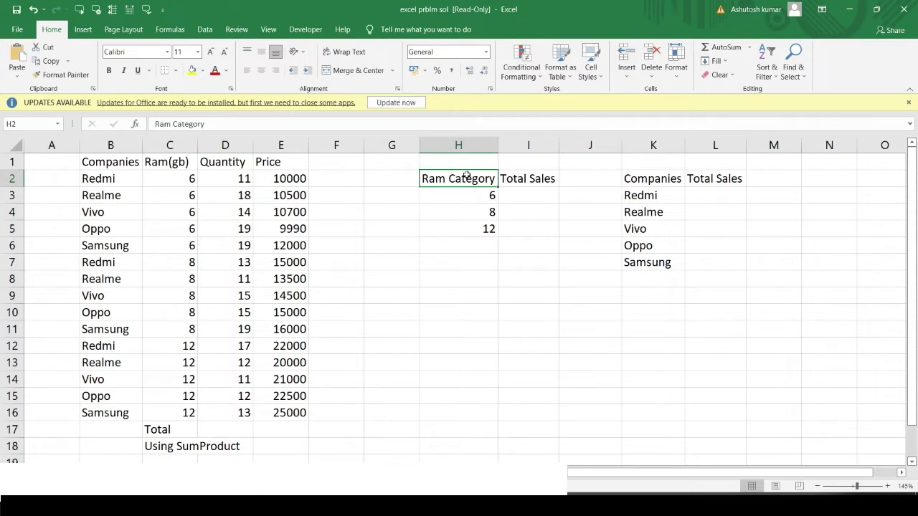
{"action": "left_click_drag", "start_coordinate": [466, 177], "coordinate": [490, 227]}
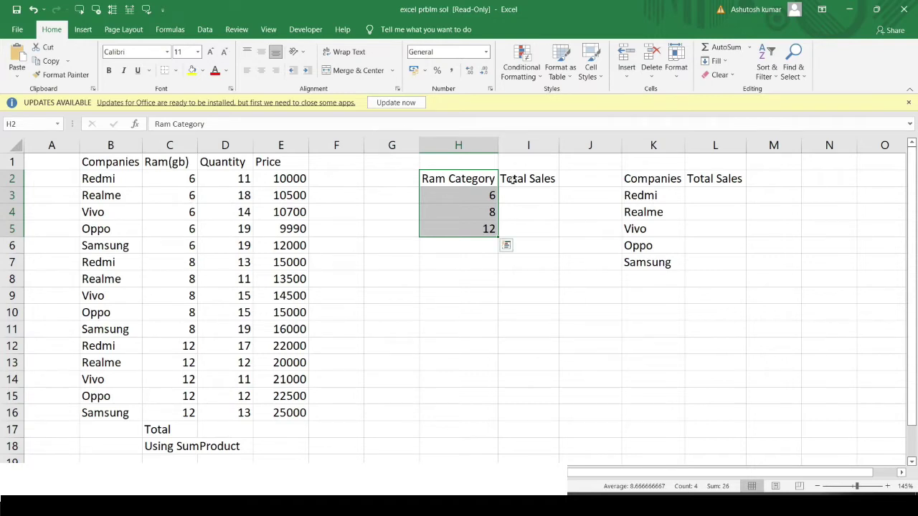
Start a =sumproduct( formula in I3 for the 6 GB total
{"action": "left_click", "coordinate": [556, 185]}
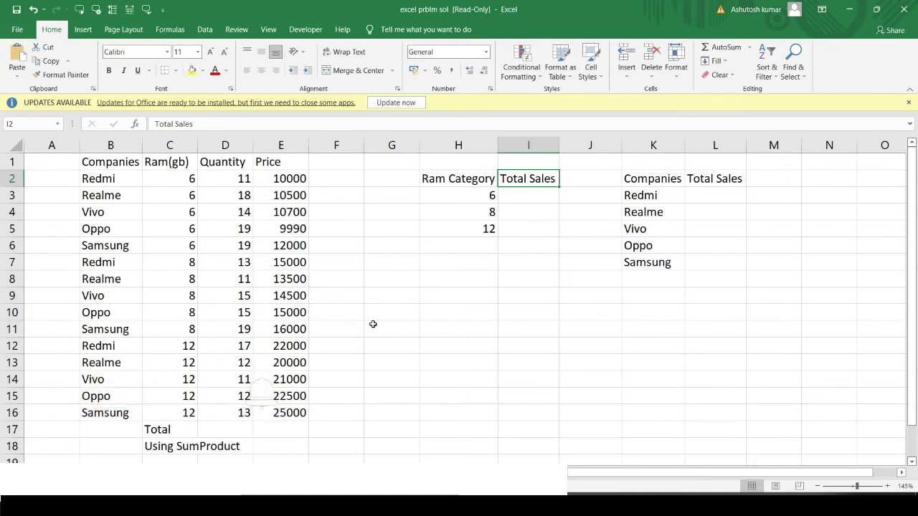
{"action": "left_click", "coordinate": [536, 196]}
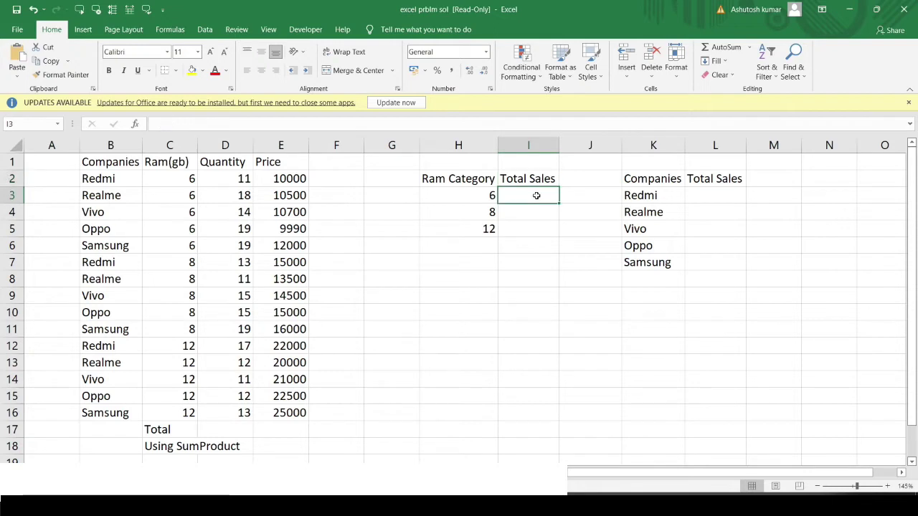
{"action": "type", "text": "="}
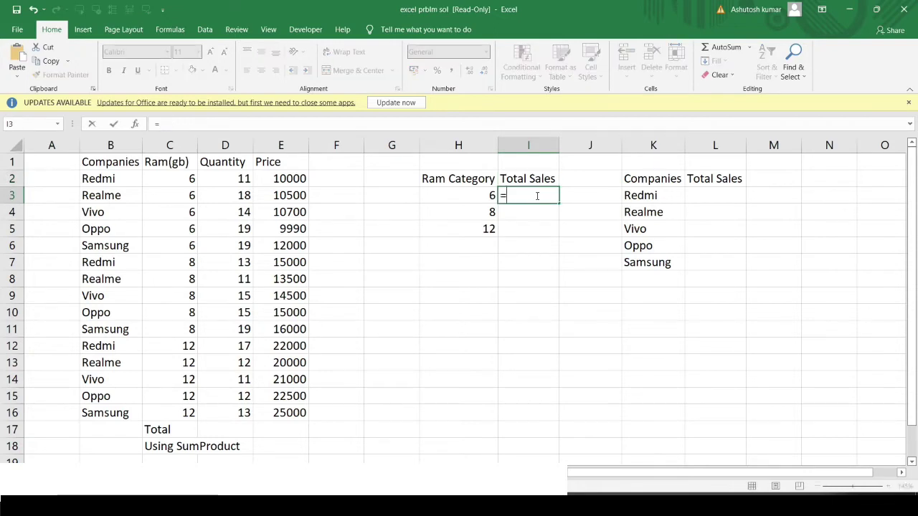
{"action": "type", "text": "su"}
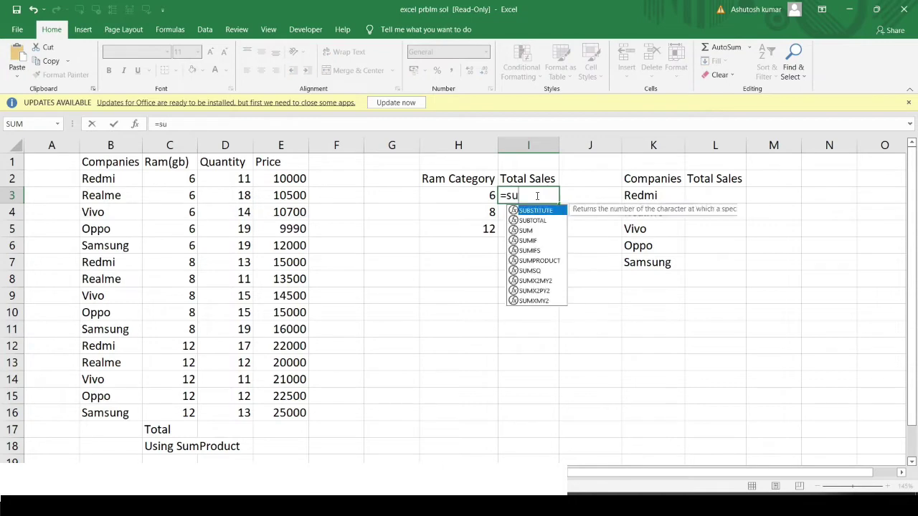
{"action": "type", "text": "mproduct("}
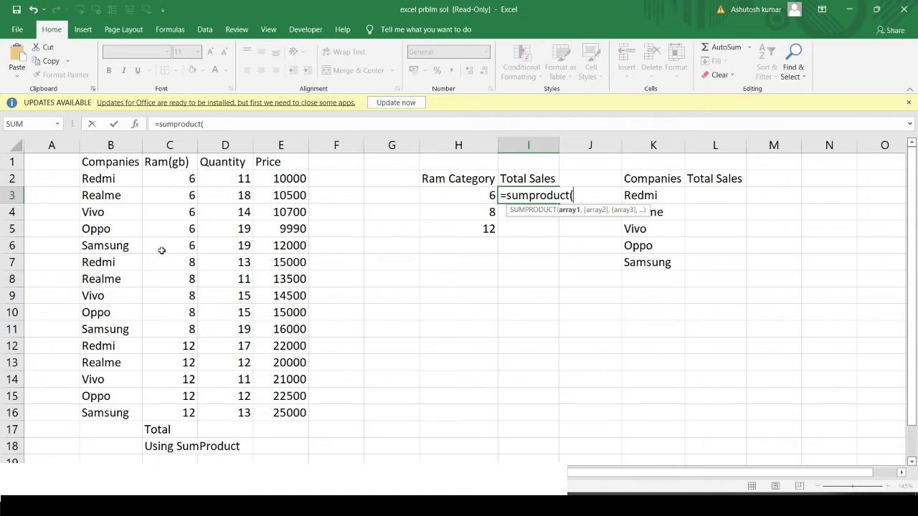
Build the bracketed condition (C2:C16=H3) and multiply it by the quantities D2:D16
{"action": "left_click_drag", "start_coordinate": [172, 178], "coordinate": [154, 407]}
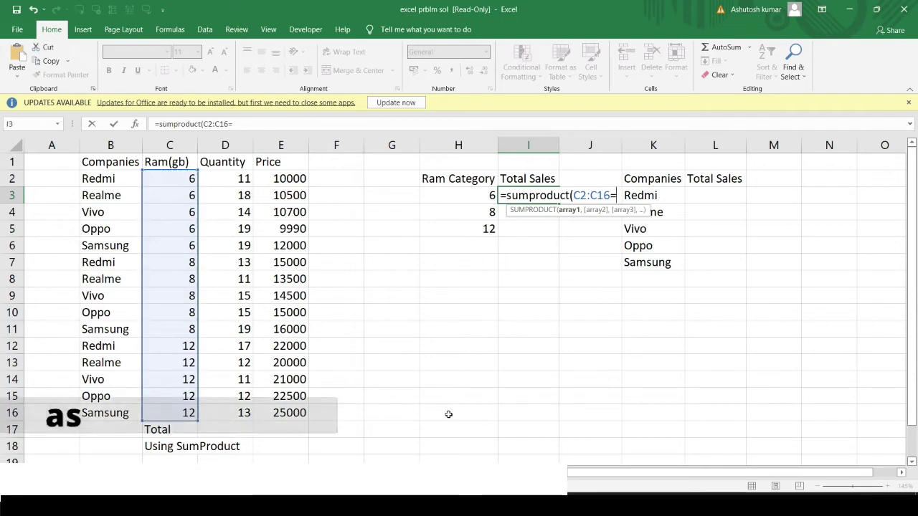
{"action": "type", "text": "="}
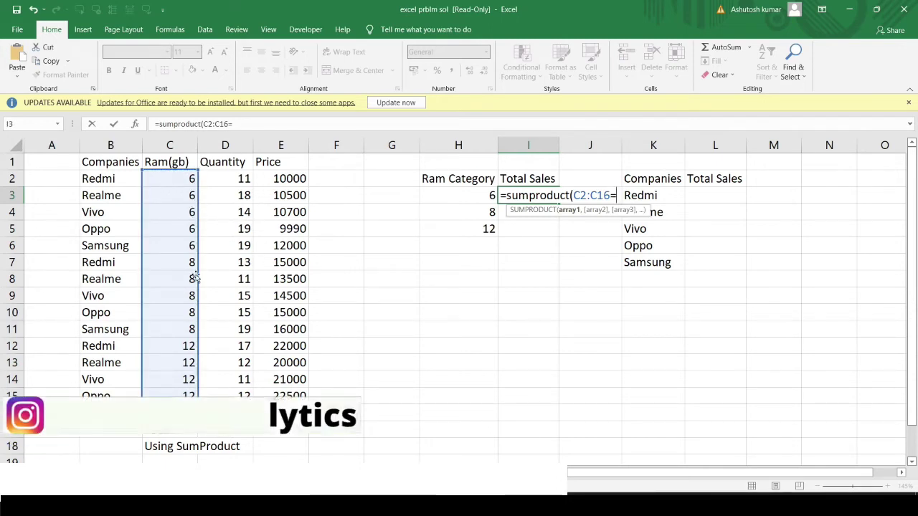
{"action": "left_click", "coordinate": [463, 195]}
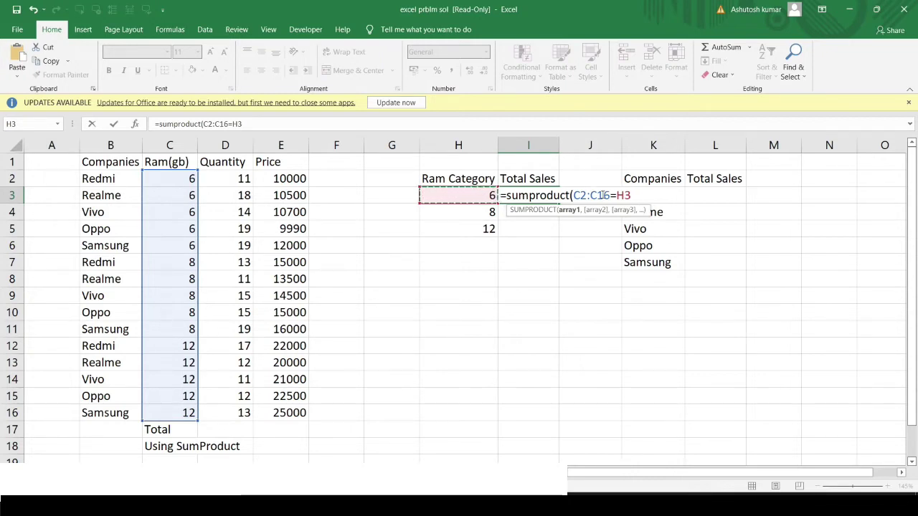
{"action": "type", "text": ")"}
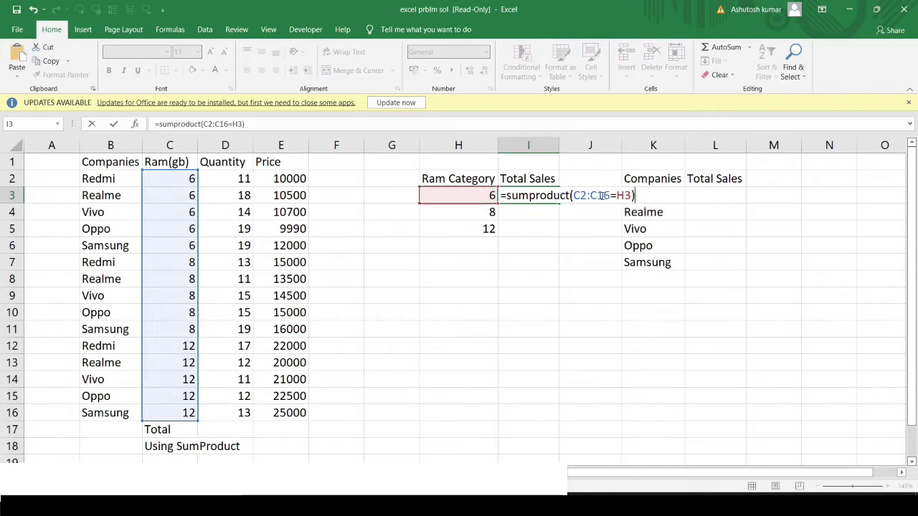
{"action": "left_click", "coordinate": [573, 195]}
{"action": "type", "text": "("}
{"action": "left_click", "coordinate": [653, 196]}
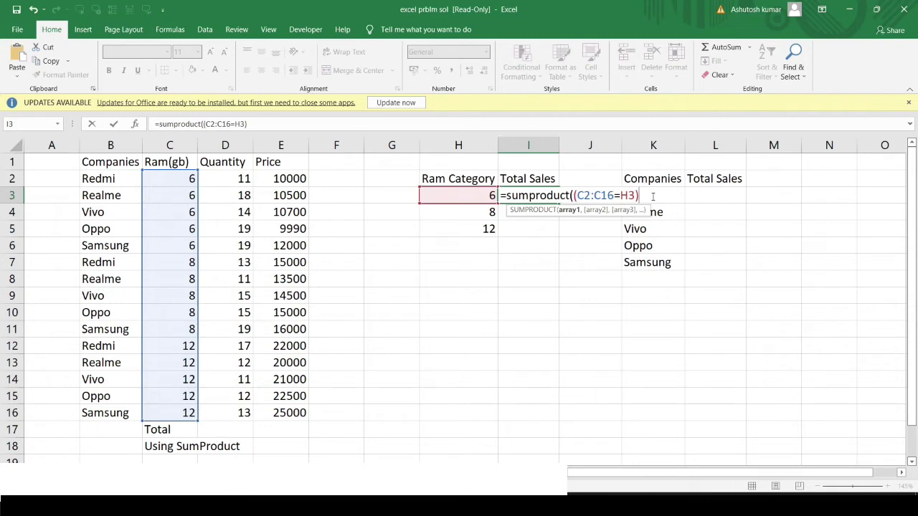
{"action": "type", "text": "*"}
{"action": "left_click_drag", "start_coordinate": [231, 181], "coordinate": [214, 416]}
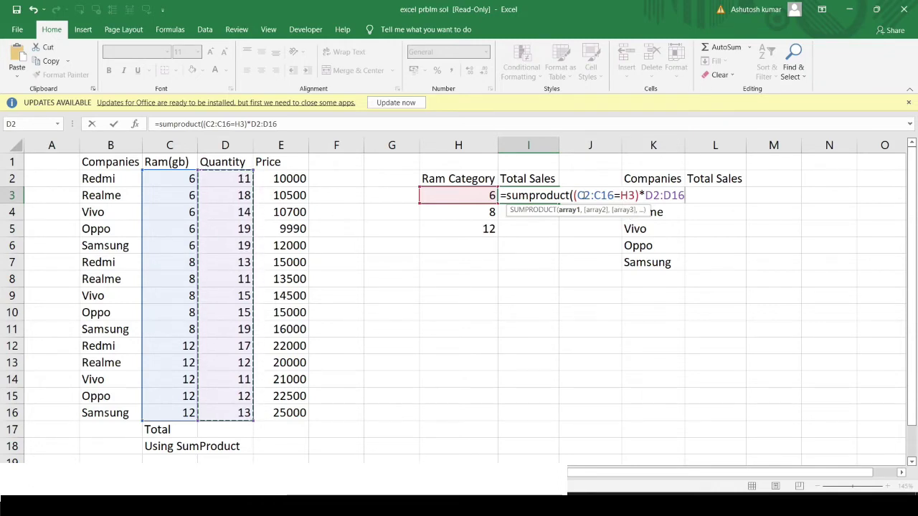
Walk through the (C2:C16=H3) condition and the D2:D16 part, then add a comma after D2:D16
{"action": "left_click_drag", "start_coordinate": [577, 195], "coordinate": [635, 194]}
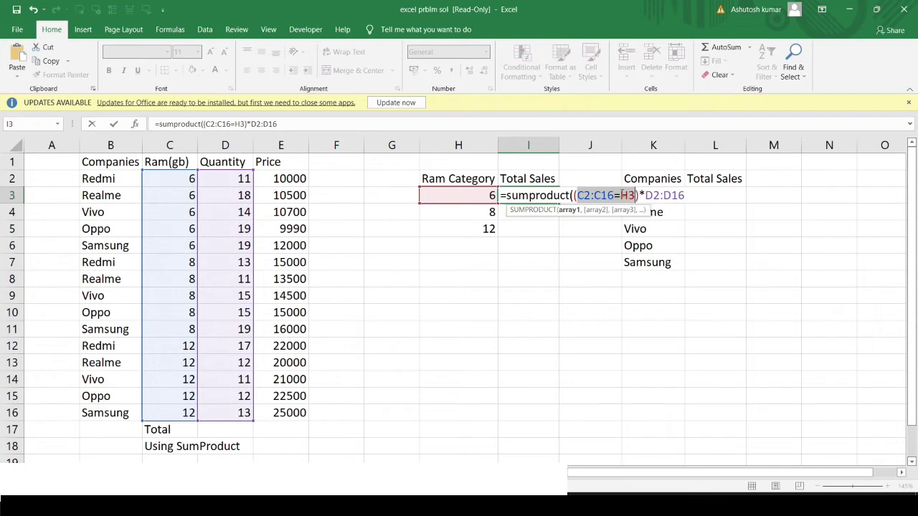
{"action": "left_click", "coordinate": [620, 195]}
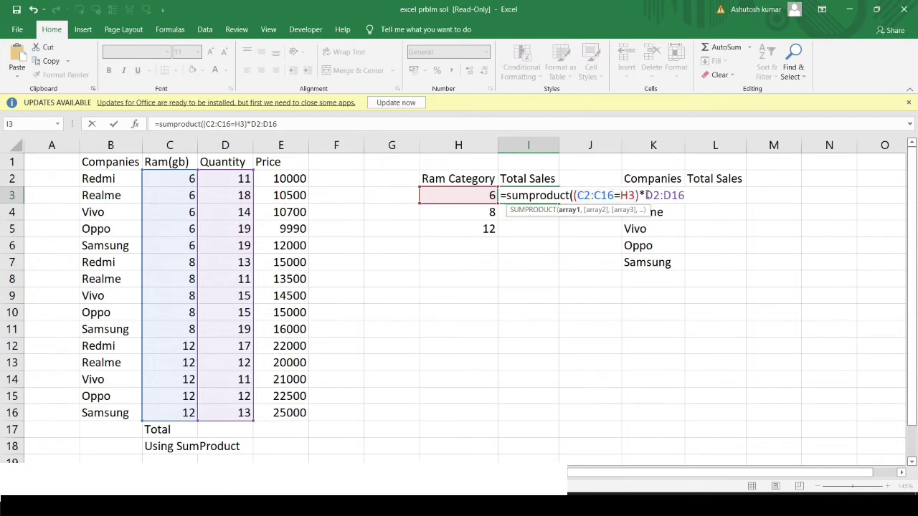
{"action": "left_click_drag", "start_coordinate": [645, 195], "coordinate": [688, 194]}
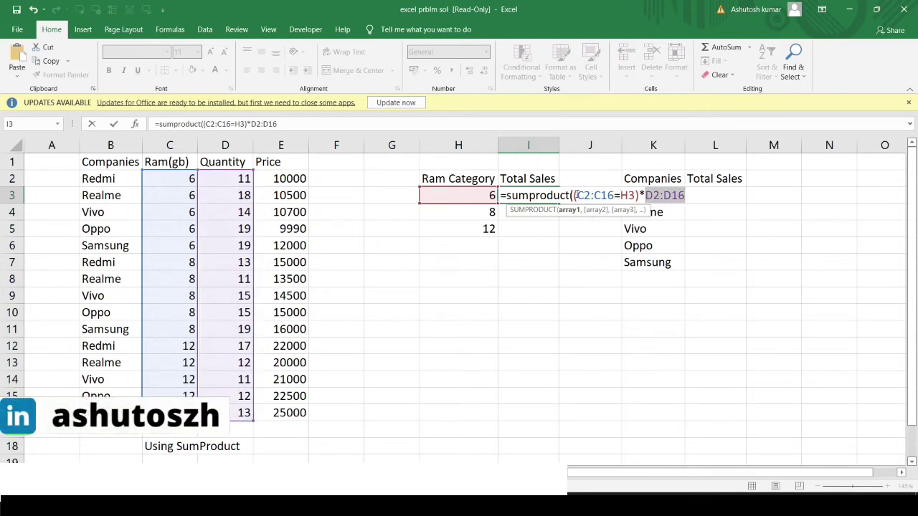
{"action": "left_click_drag", "start_coordinate": [576, 195], "coordinate": [635, 195]}
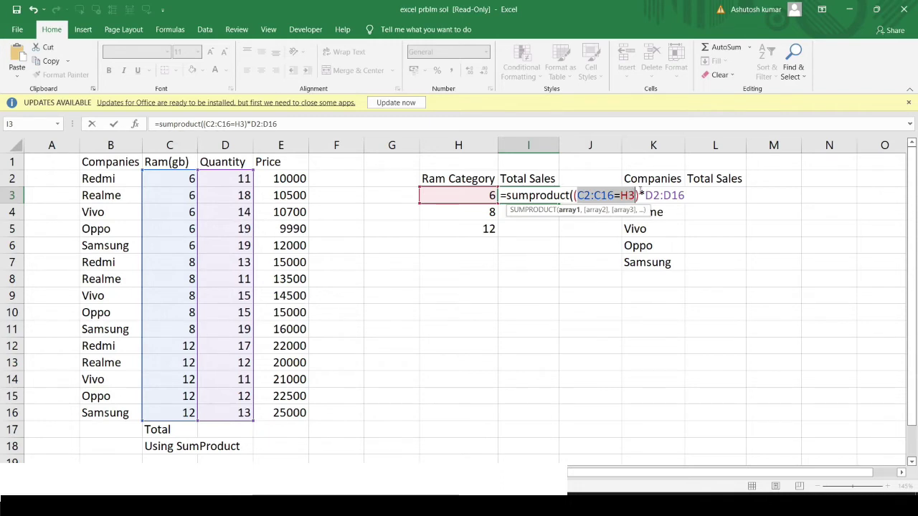
{"action": "left_click_drag", "start_coordinate": [640, 193], "coordinate": [574, 195]}
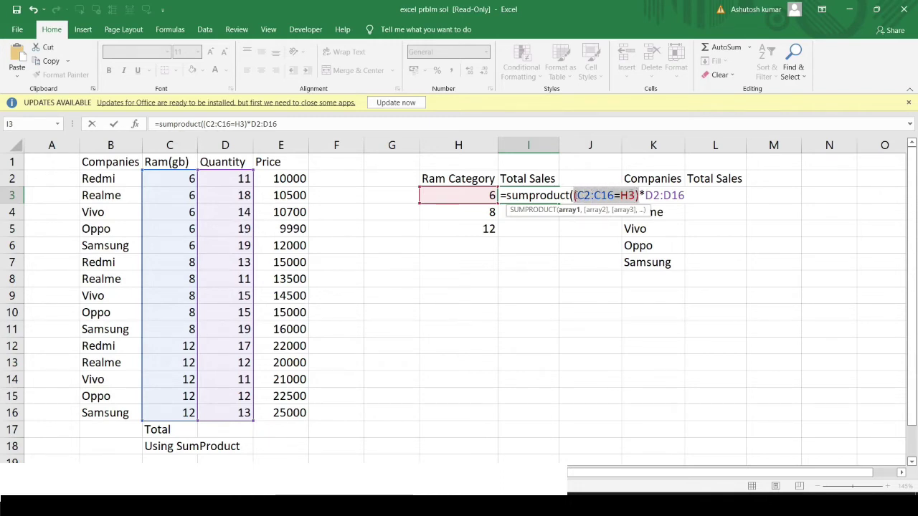
{"action": "left_click", "coordinate": [592, 195]}
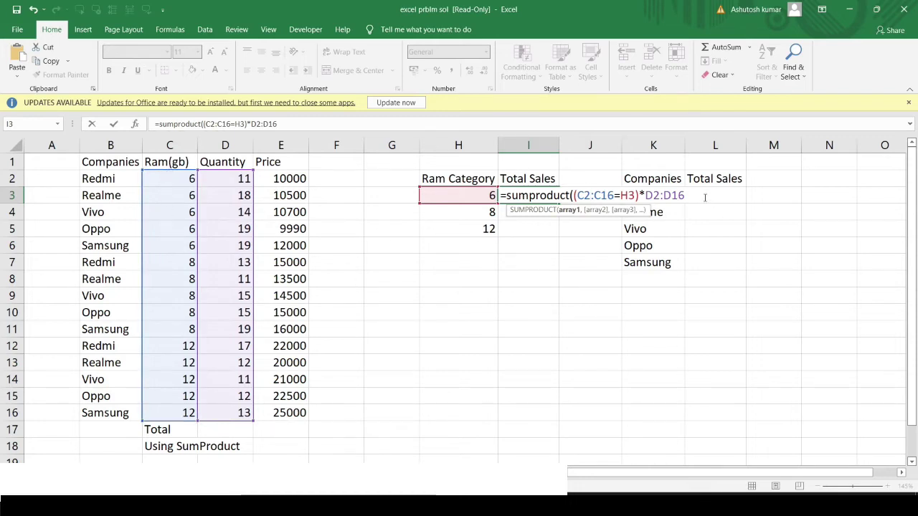
{"action": "type", "text": ","}
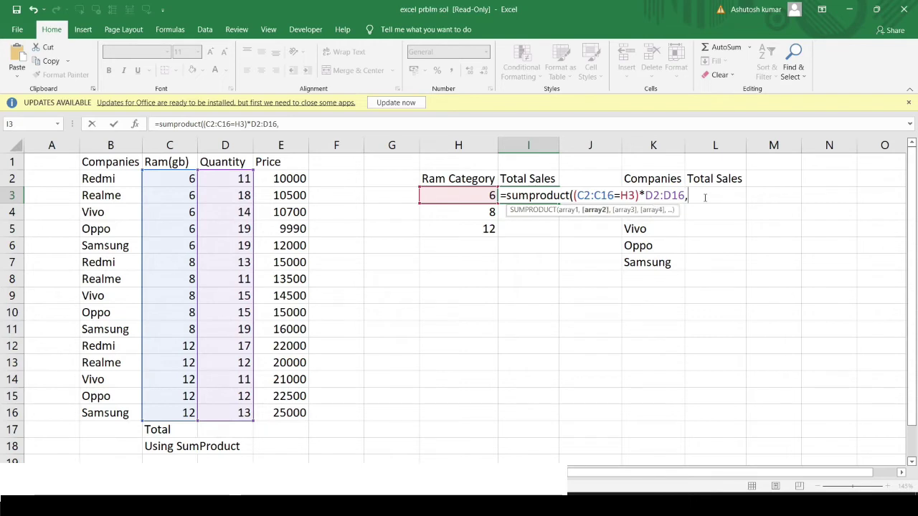
Add prices E2:E16 as the second array and accept the bracket correction, giving 866610
{"action": "left_click_drag", "start_coordinate": [267, 177], "coordinate": [276, 414]}
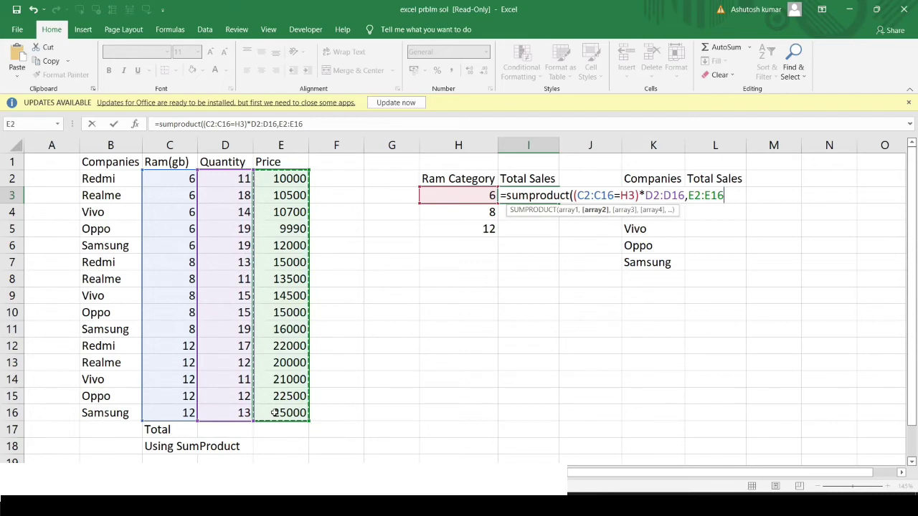
{"action": "key", "text": "Return"}
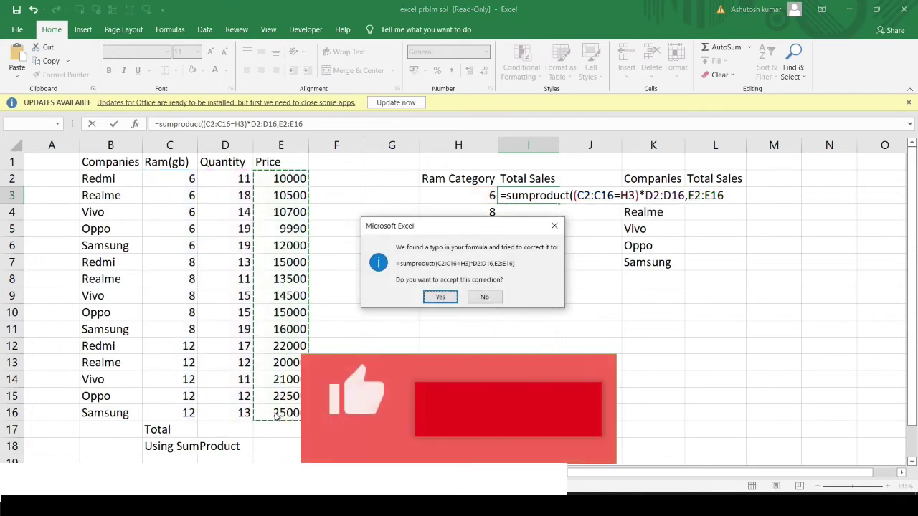
{"action": "key", "text": "Return"}
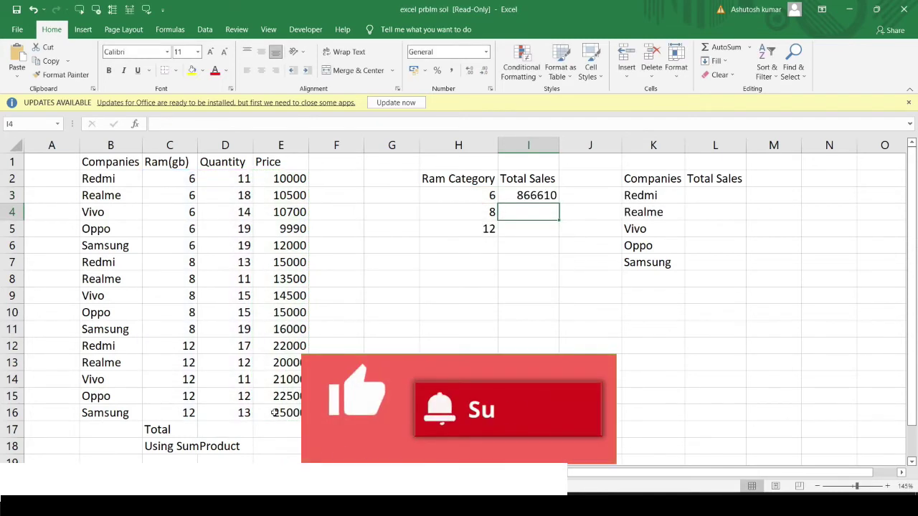
Lock C2:C16, D2:D16 and E2:E16 in I3 as absolute references with F4
{"action": "left_click", "coordinate": [544, 194]}
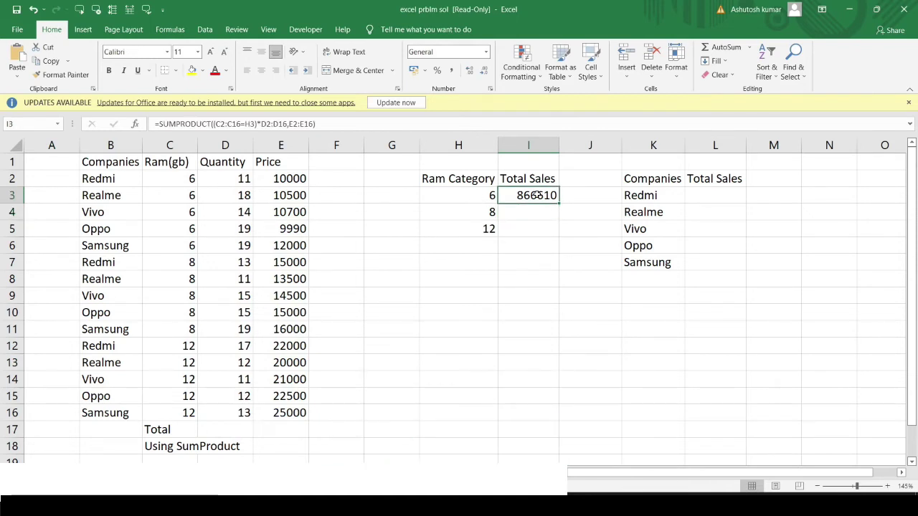
{"action": "double_click", "coordinate": [537, 195]}
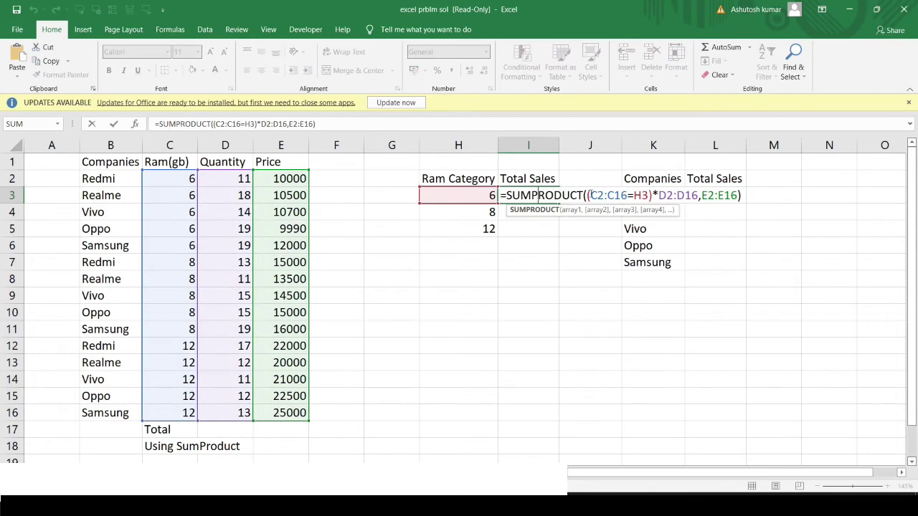
{"action": "left_click_drag", "start_coordinate": [590, 195], "coordinate": [626, 195]}
{"action": "key", "text": "F4"}
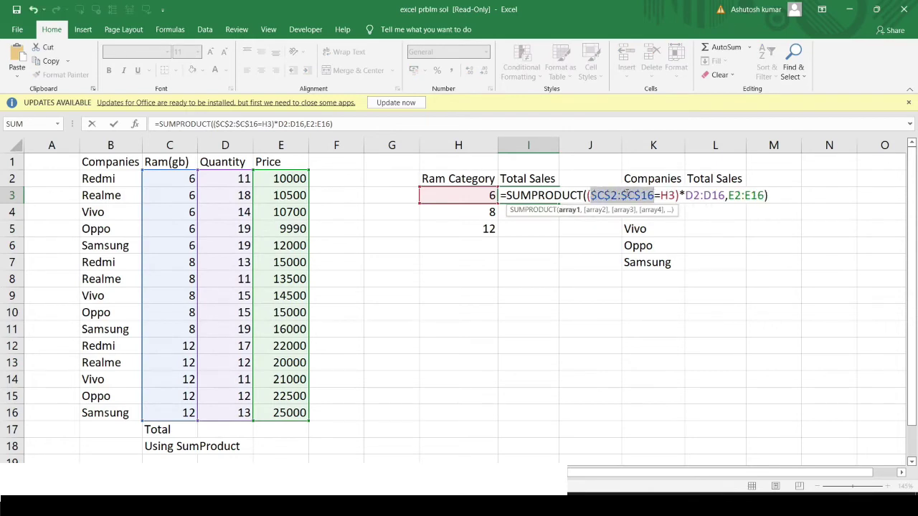
{"action": "left_click_drag", "start_coordinate": [683, 196], "coordinate": [725, 199]}
{"action": "key", "text": "F4"}
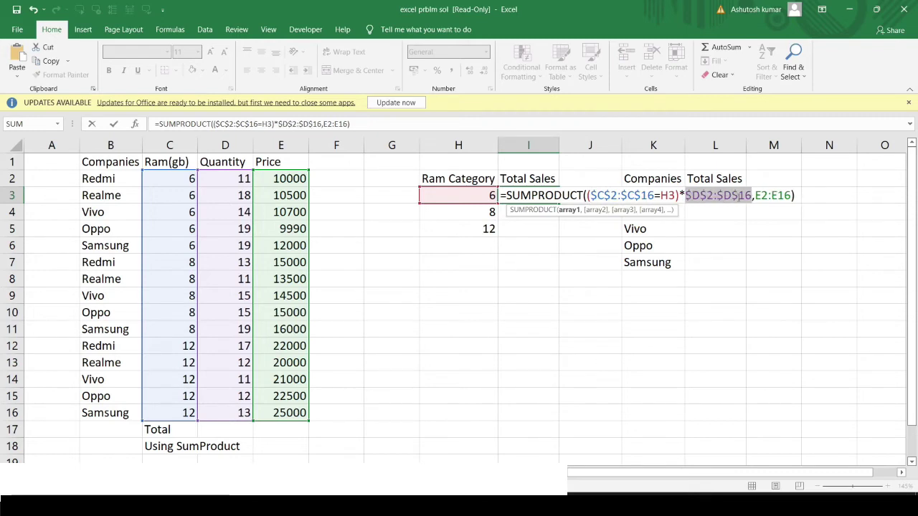
{"action": "left_click_drag", "start_coordinate": [753, 195], "coordinate": [792, 195]}
{"action": "key", "text": "F4"}
{"action": "key", "text": "Return"}
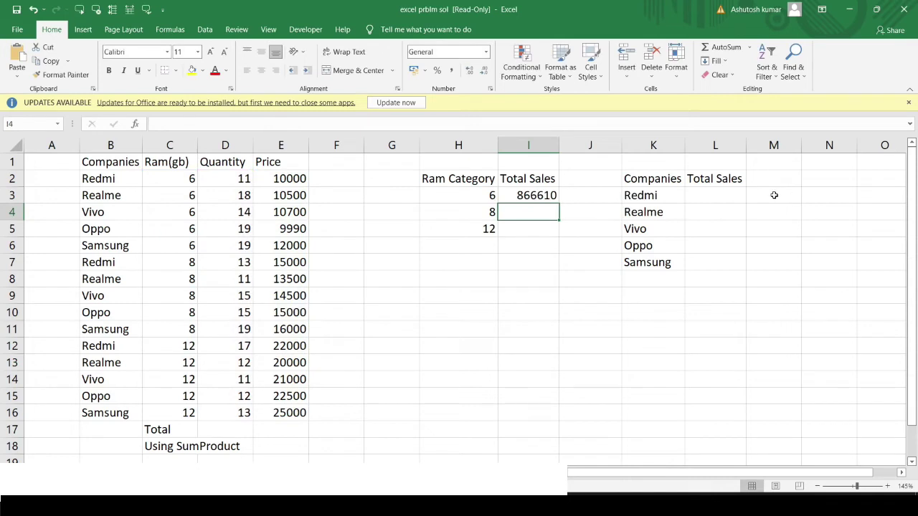
{"action": "left_click", "coordinate": [537, 199]}
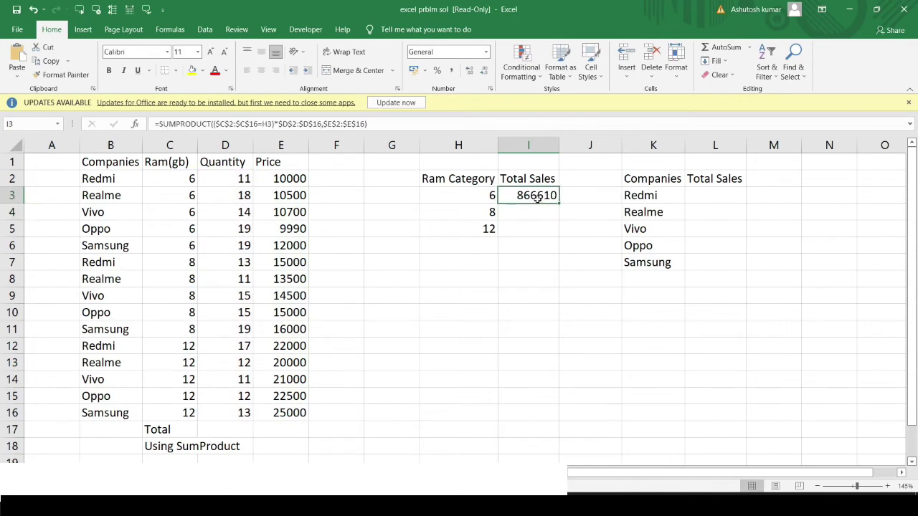
Fill the I3 formula down to I5, giving 1090000 for 8 GB and 1440000 for 12 GB
{"action": "left_click_drag", "start_coordinate": [558, 204], "coordinate": [558, 235]}
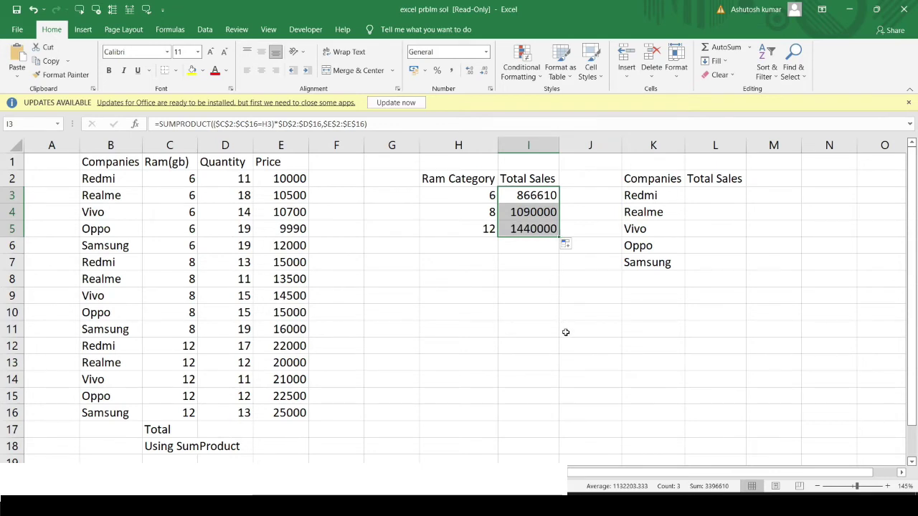
{"action": "left_click", "coordinate": [649, 262]}
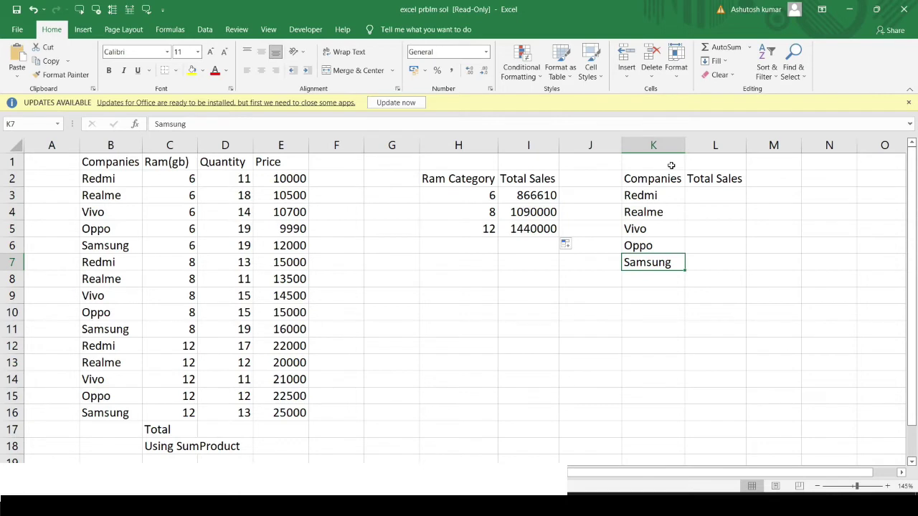
{"action": "left_click", "coordinate": [463, 145]}
Review the 6 GB row and its total, then select L3 beside the Companies list for Redmi
{"action": "left_click", "coordinate": [465, 200]}
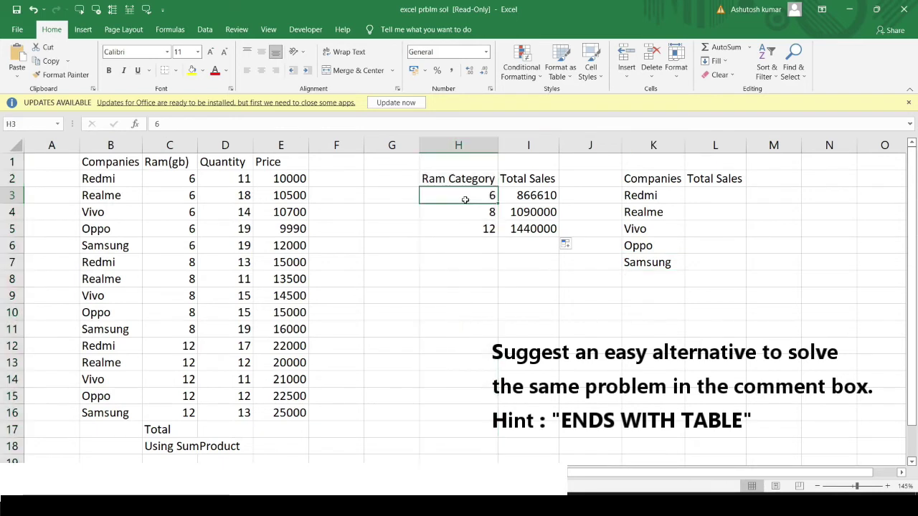
{"action": "left_click_drag", "start_coordinate": [465, 199], "coordinate": [546, 197]}
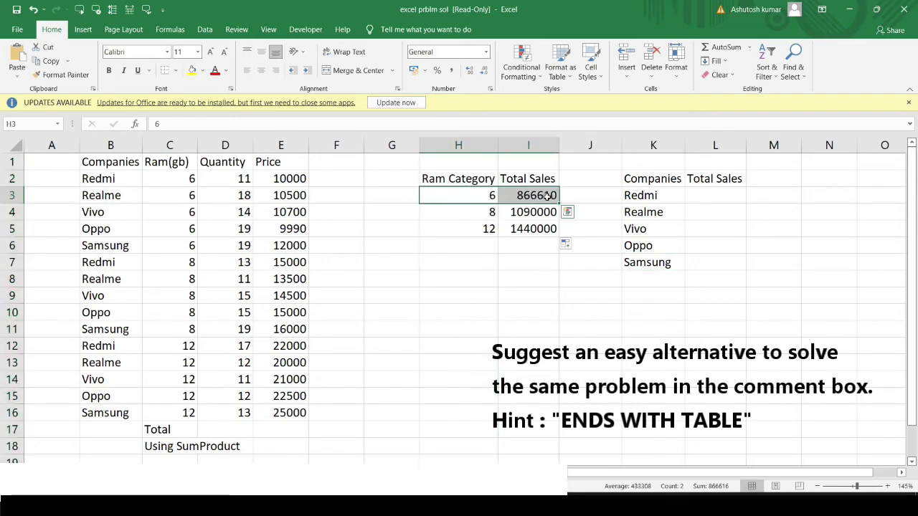
{"action": "left_click", "coordinate": [661, 145]}
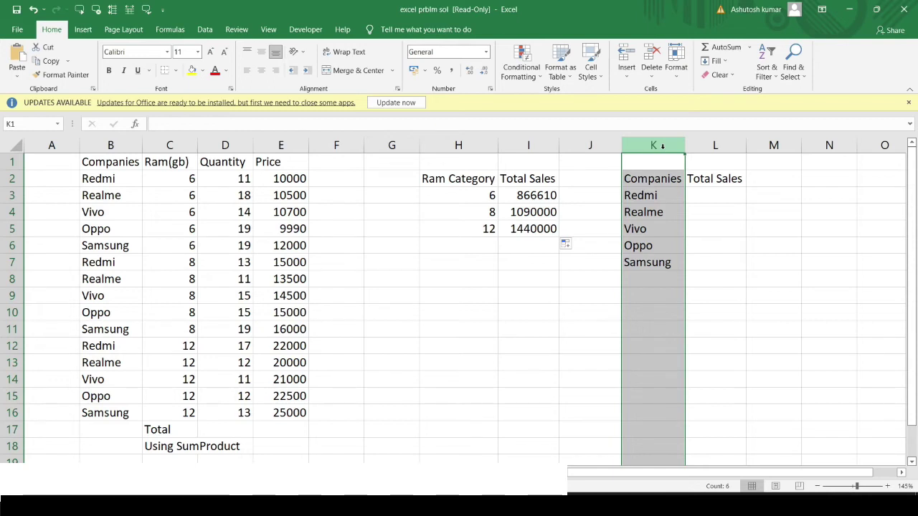
{"action": "left_click", "coordinate": [726, 197]}
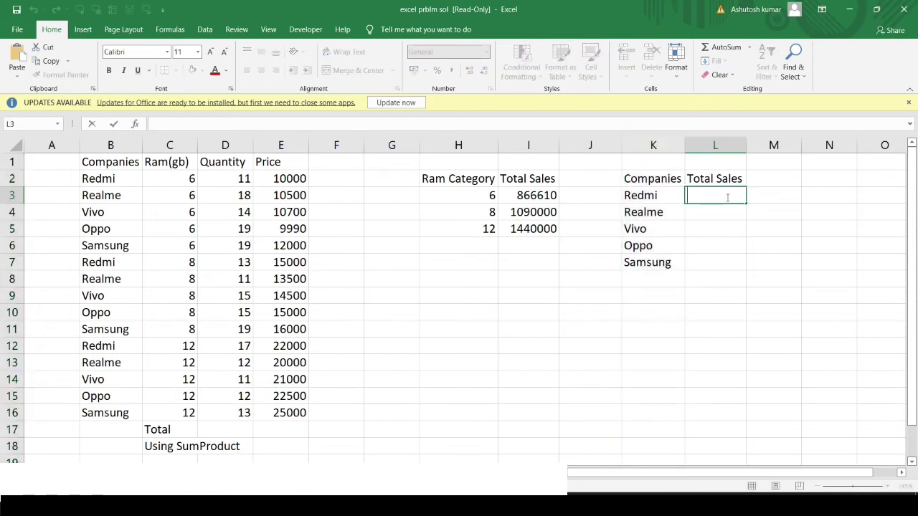
In L3, start =sumproduct( with the bracketed condition (B2:B16=K3) for Redmi
{"action": "type", "text": "="}
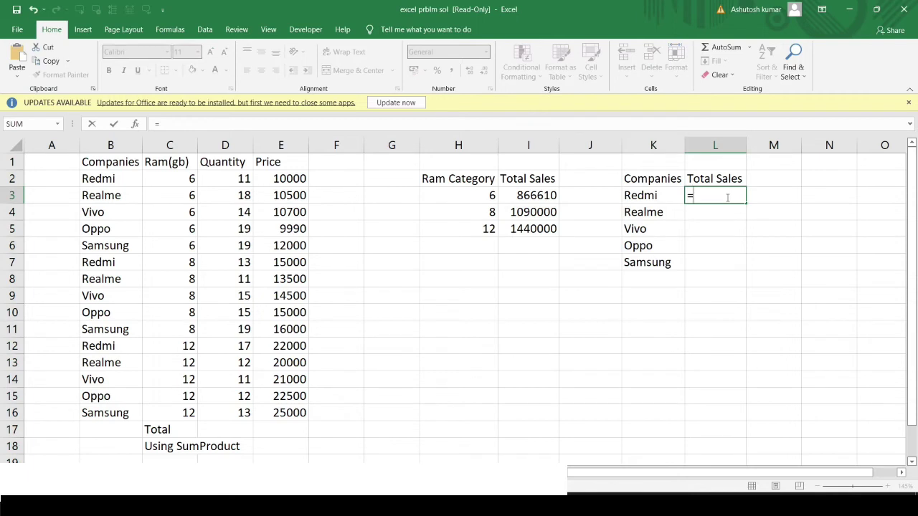
{"action": "type", "text": "sumpr"}
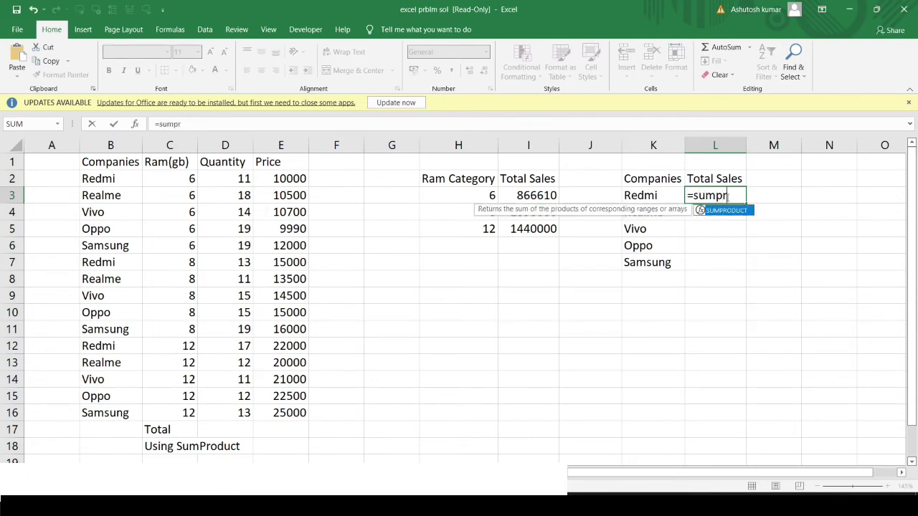
{"action": "type", "text": "oduct("}
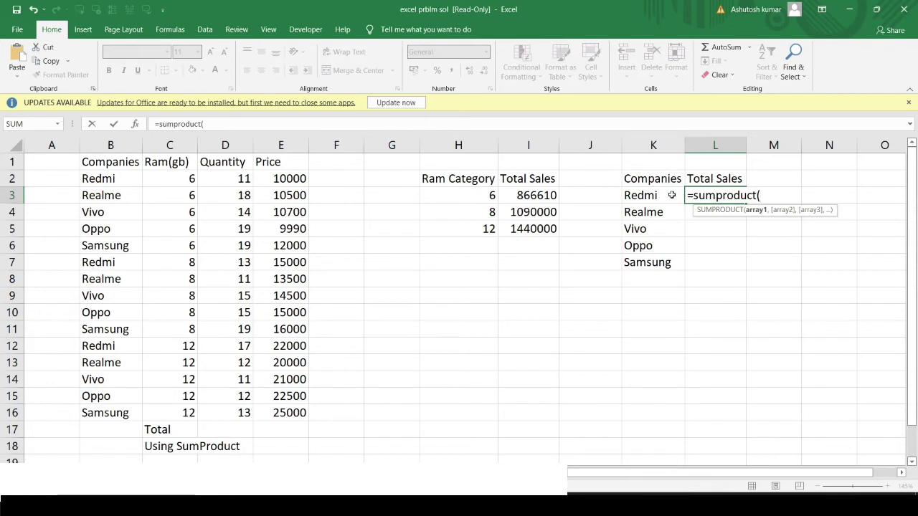
{"action": "left_click_drag", "start_coordinate": [108, 178], "coordinate": [102, 411]}
{"action": "type", "text": "="}
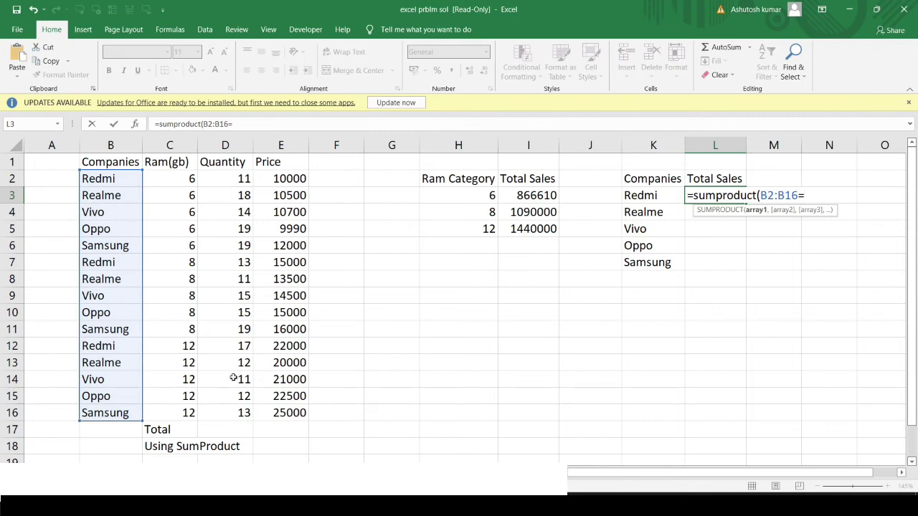
{"action": "left_click", "coordinate": [656, 196]}
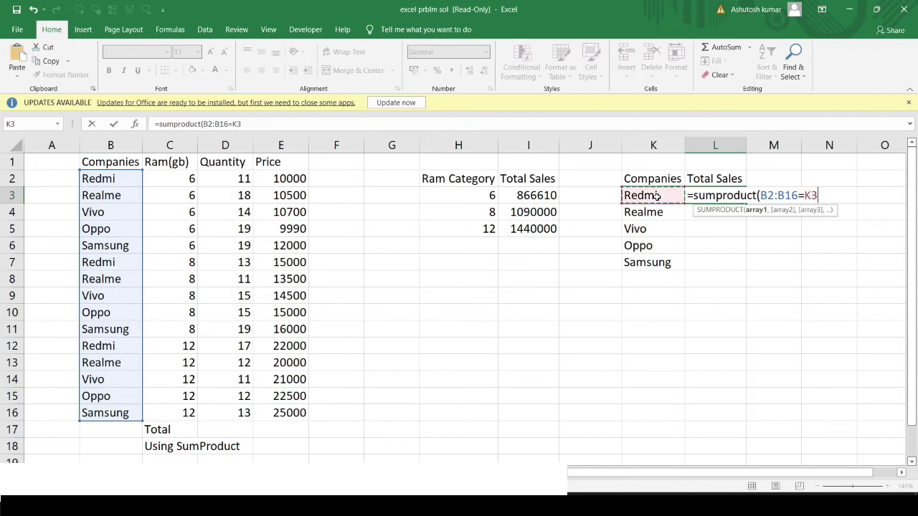
{"action": "type", "text": ")"}
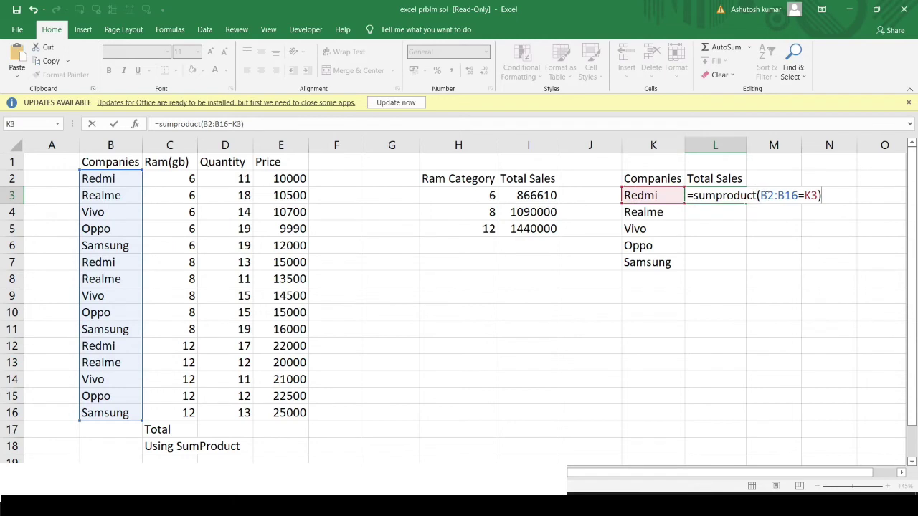
{"action": "left_click", "coordinate": [761, 195]}
{"action": "type", "text": "("}
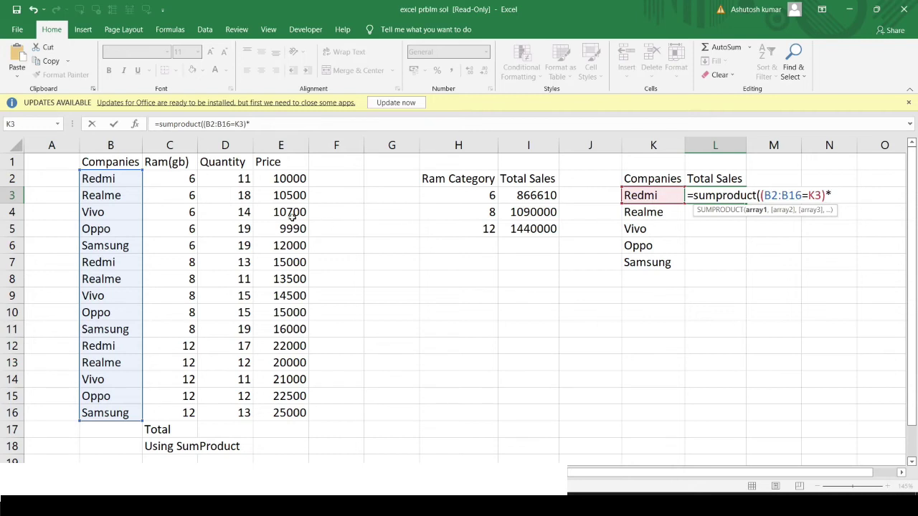
Multiply by quantities D2:D16, add prices E2:E16 and accept the correction, giving 679000
{"action": "left_click_drag", "start_coordinate": [224, 175], "coordinate": [211, 414]}
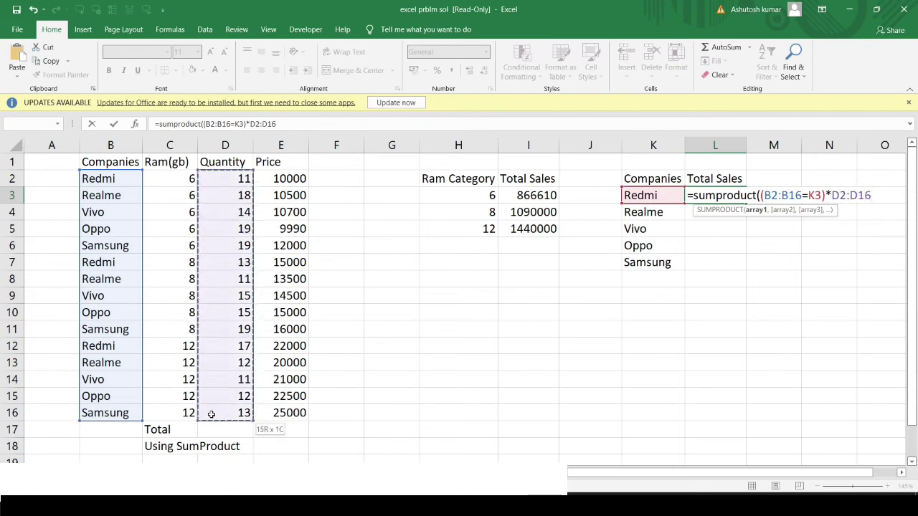
{"action": "type", "text": ","}
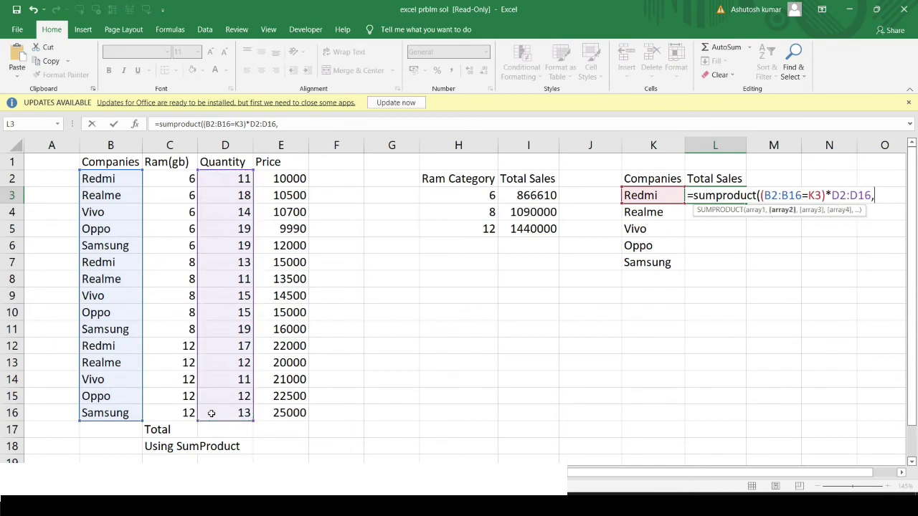
{"action": "left_click", "coordinate": [282, 184]}
{"action": "left_click_drag", "start_coordinate": [282, 184], "coordinate": [264, 416]}
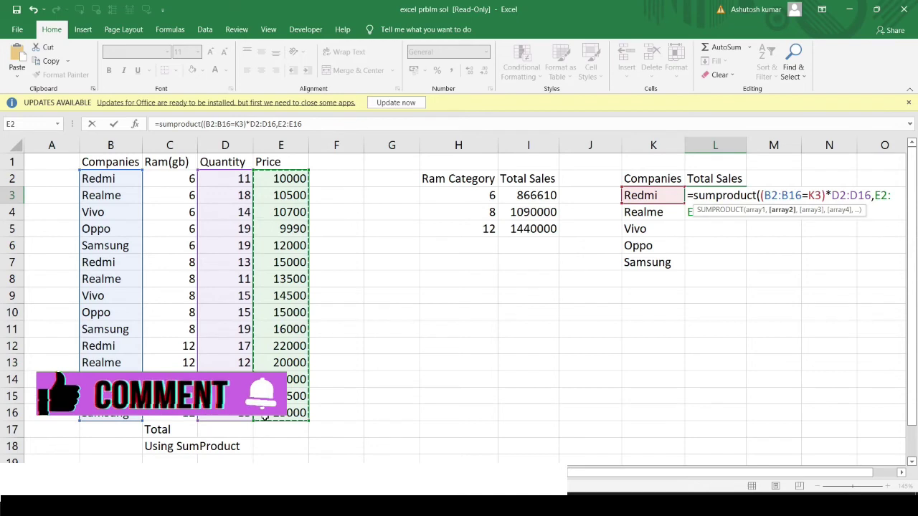
{"action": "key", "text": "Return"}
{"action": "left_click", "coordinate": [436, 297]}
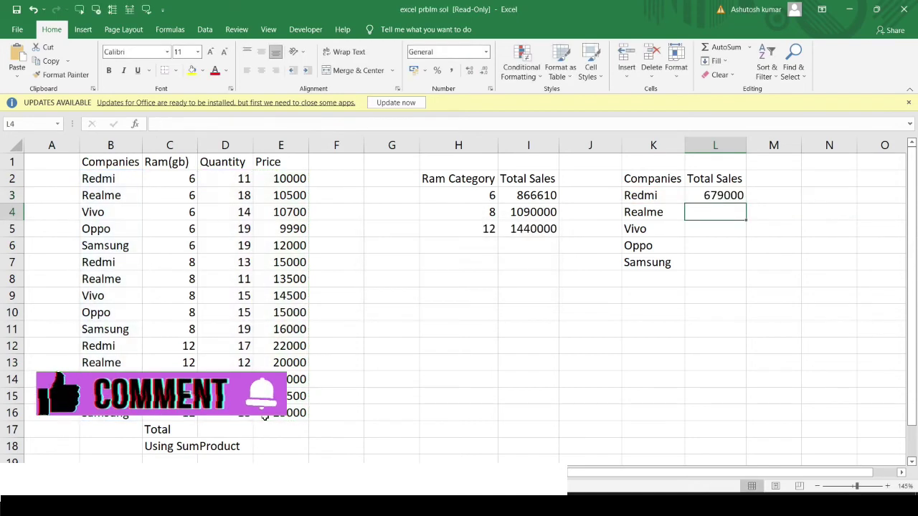
{"action": "left_click", "coordinate": [717, 194]}
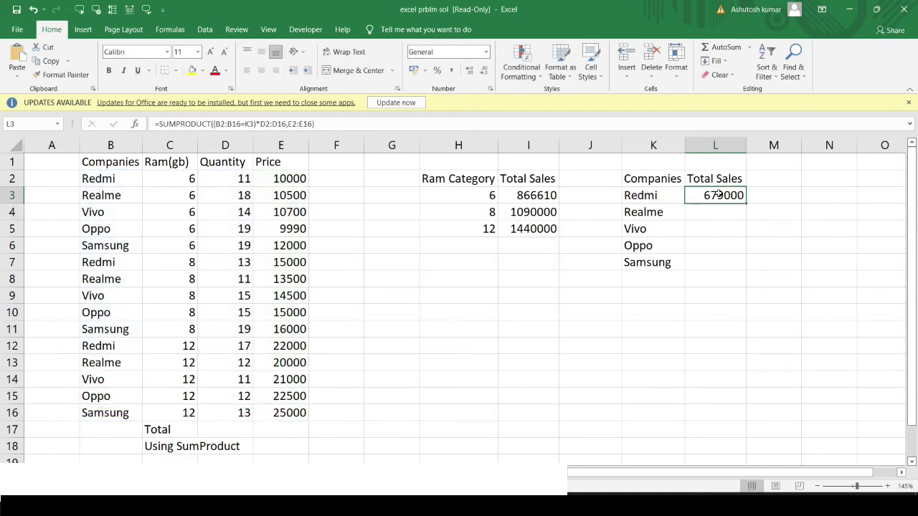
Lock B2:B16, D2:D16 and E2:E16 in L3 as absolute references with F4
{"action": "left_click", "coordinate": [645, 200]}
{"action": "left_click", "coordinate": [733, 196]}
{"action": "double_click", "coordinate": [733, 195]}
{"action": "left_click_drag", "start_coordinate": [778, 195], "coordinate": [816, 195]}
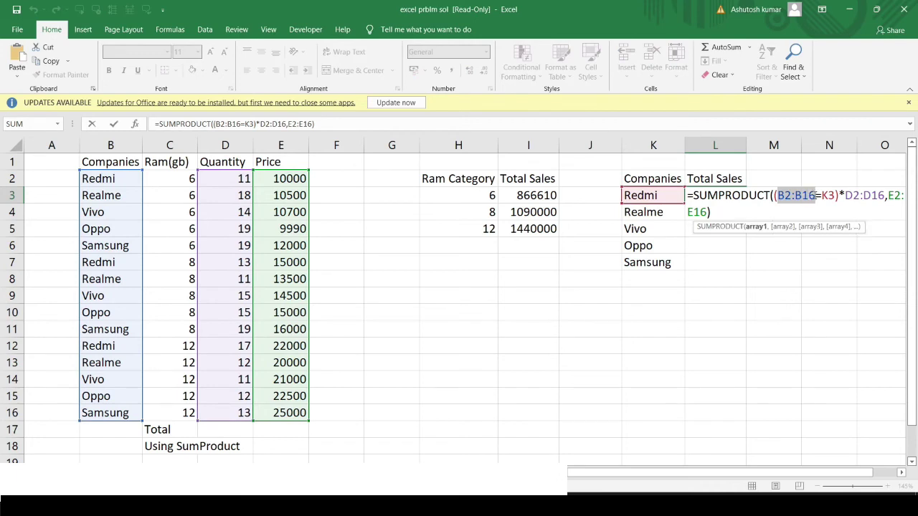
{"action": "key", "text": "F4"}
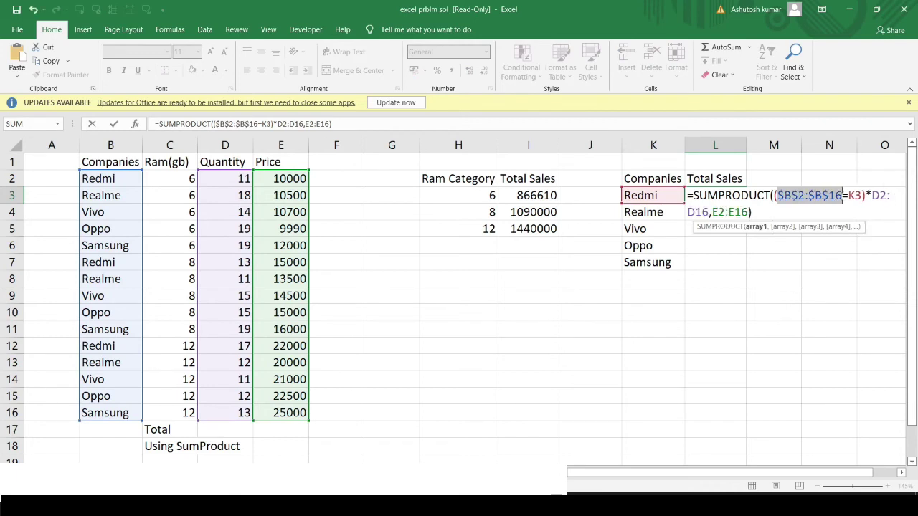
{"action": "left_click_drag", "start_coordinate": [872, 196], "coordinate": [710, 213]}
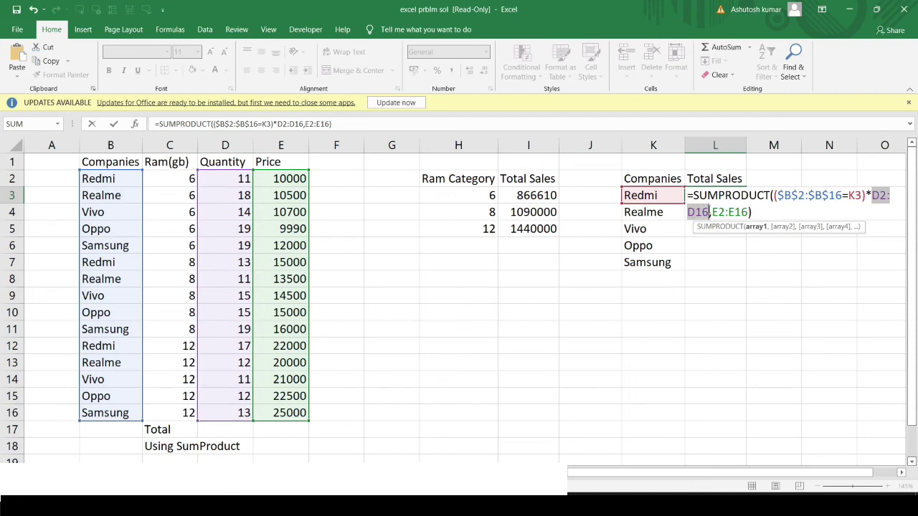
{"action": "key", "text": "F4"}
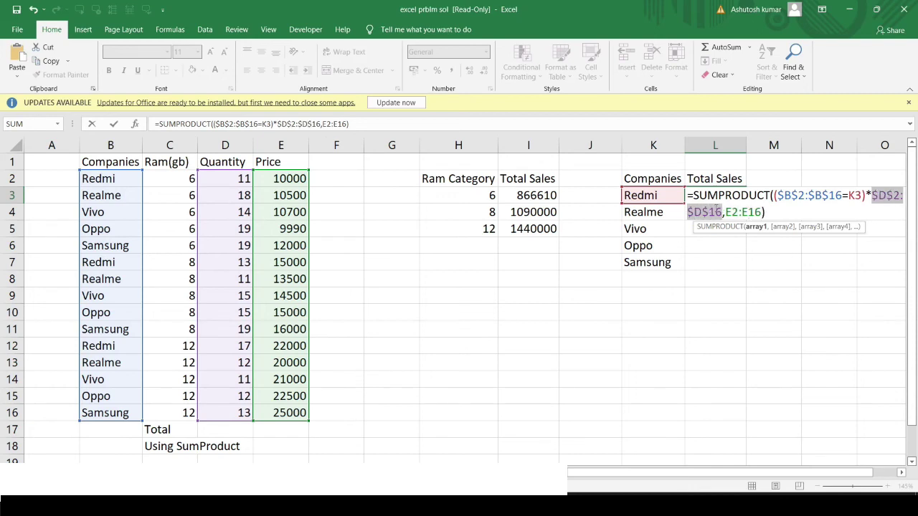
{"action": "left_click", "coordinate": [725, 212]}
{"action": "left_click_drag", "start_coordinate": [725, 213], "coordinate": [764, 212]}
{"action": "key", "text": "F4"}
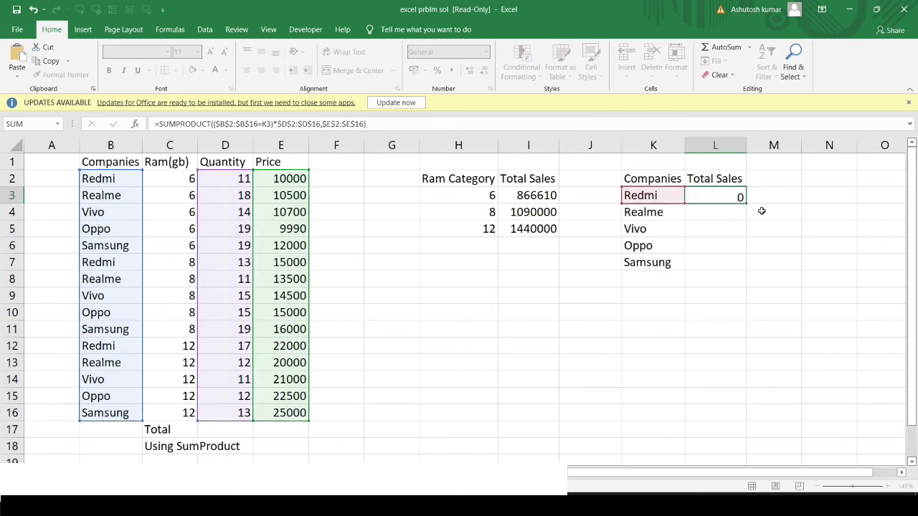
{"action": "key", "text": "Return"}
{"action": "key", "text": "Return"}
{"action": "left_click", "coordinate": [742, 194]}
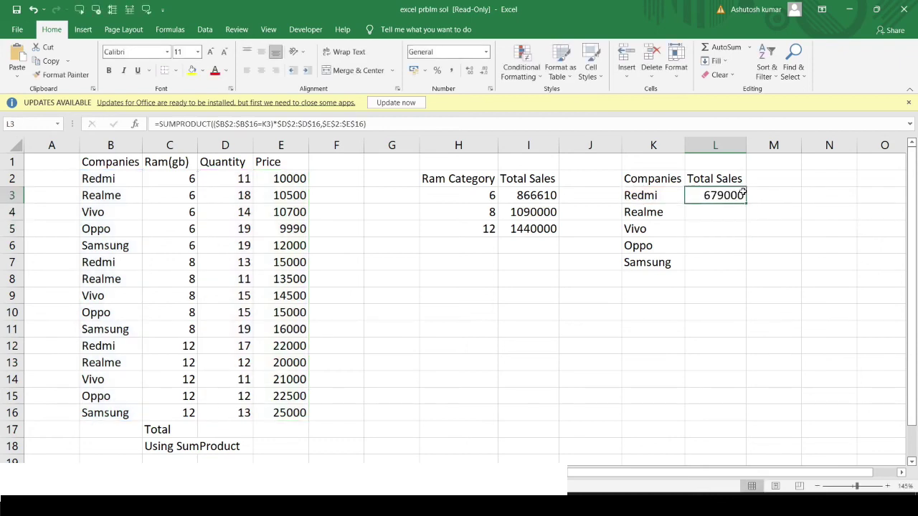
Fill L3 down to L7: Realme 577500, Vivo 598300, Oppo 684810, Samsung 857000
{"action": "left_click_drag", "start_coordinate": [746, 204], "coordinate": [745, 274]}
{"action": "left_click_drag", "start_coordinate": [678, 263], "coordinate": [708, 262]}
{"action": "left_click", "coordinate": [710, 263]}
{"action": "left_click", "coordinate": [618, 208]}
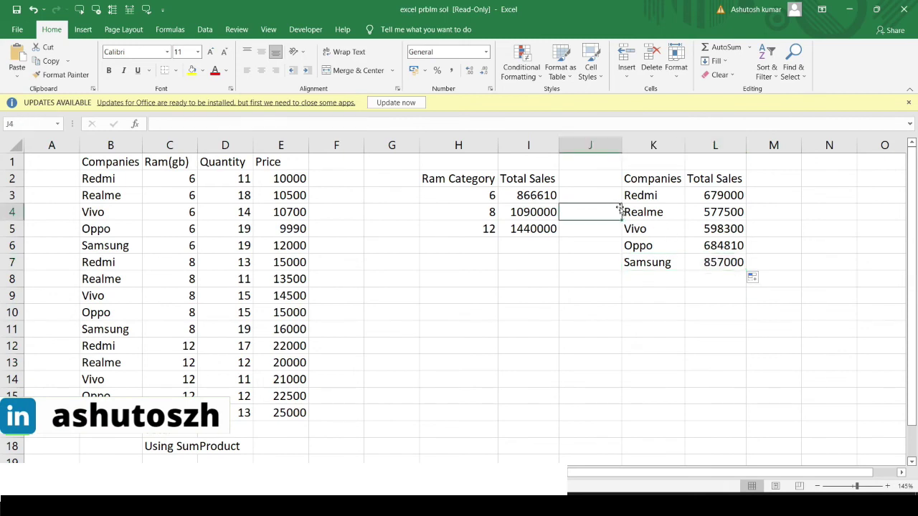